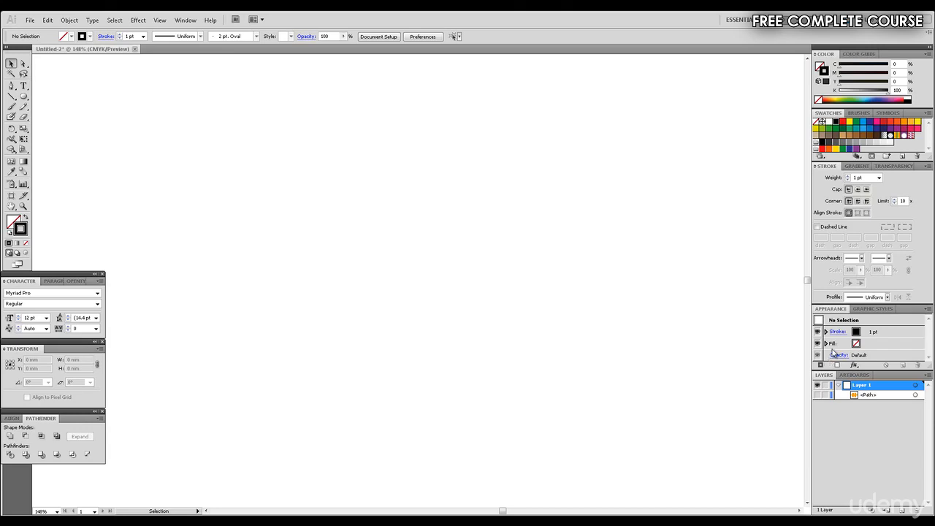
Draw a closed triangle with the Pen tool, with corners at about (92, 78), (209, 41) and (181, 126) mm
key(p)
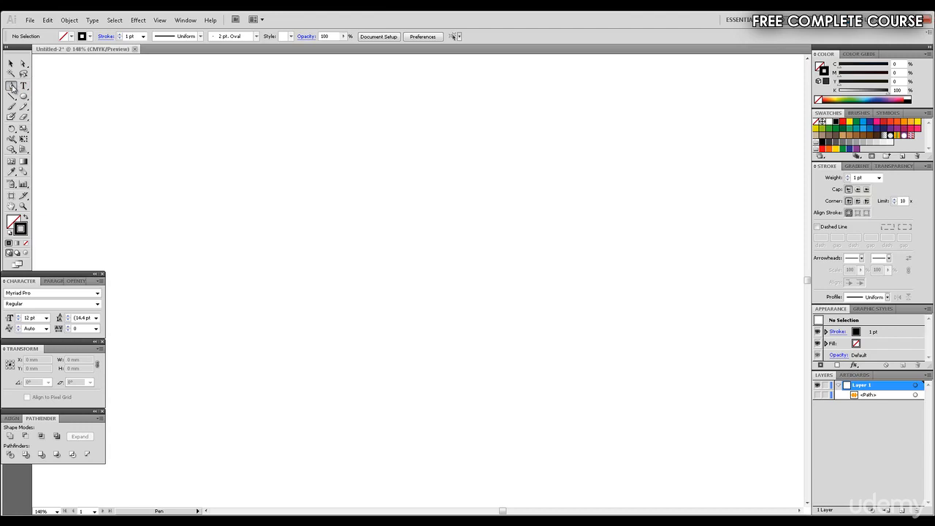
key(v)
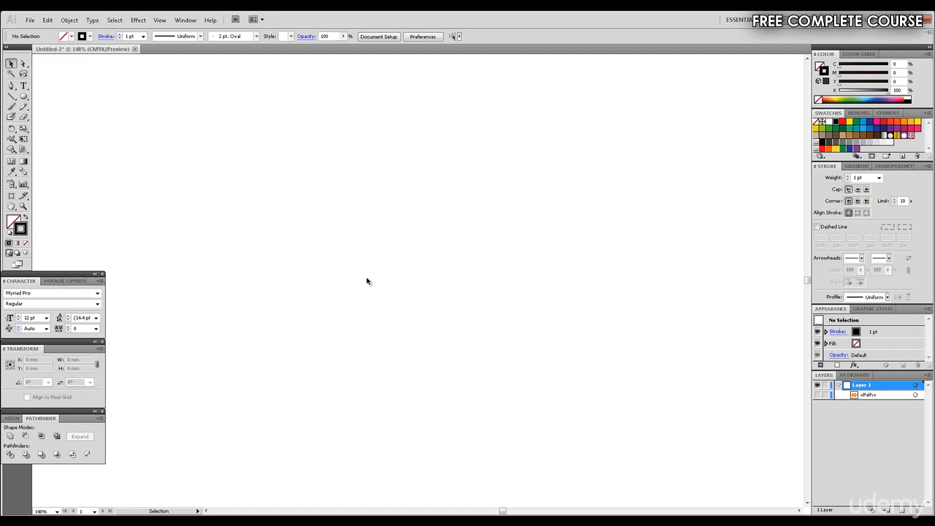
click(12, 86)
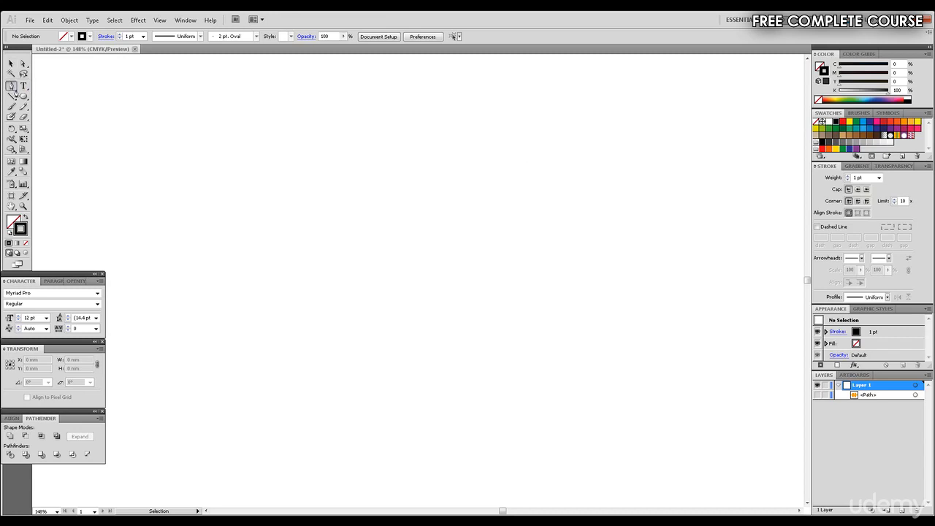
click(301, 228)
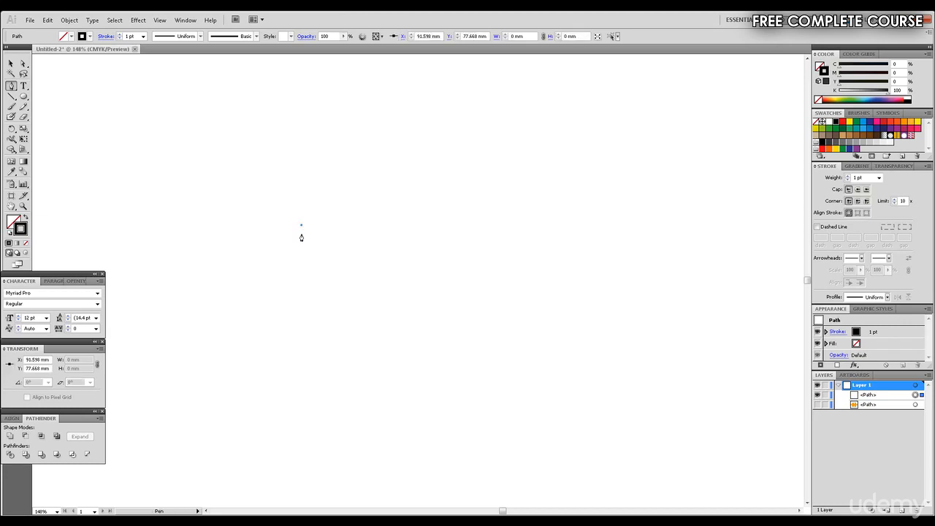
click(542, 150)
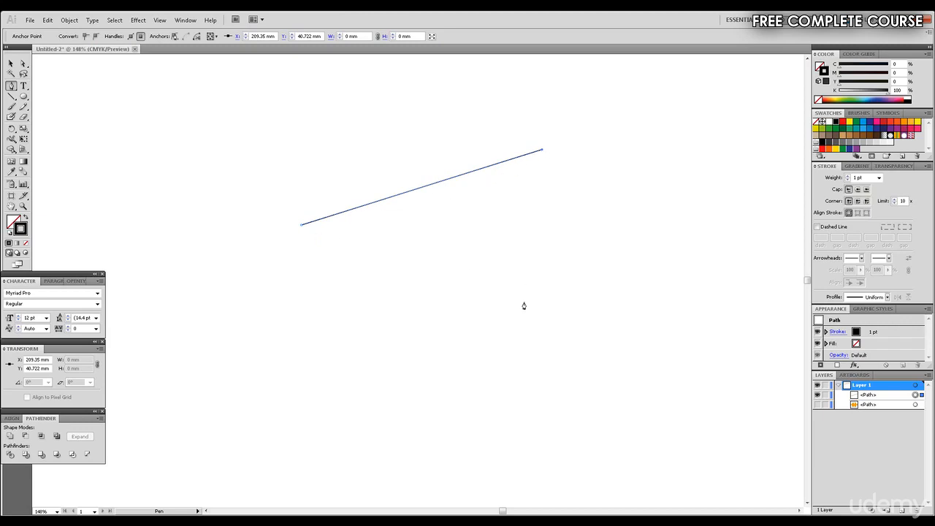
click(483, 326)
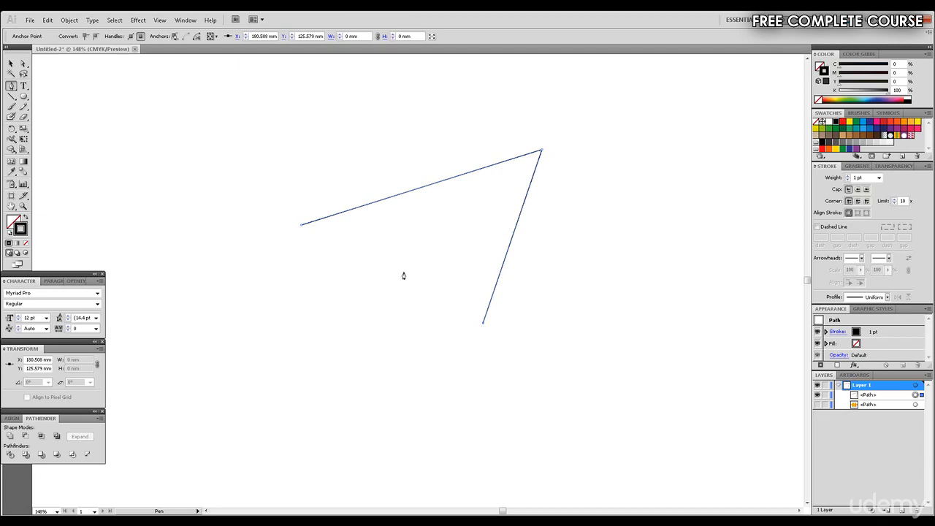
click(301, 228)
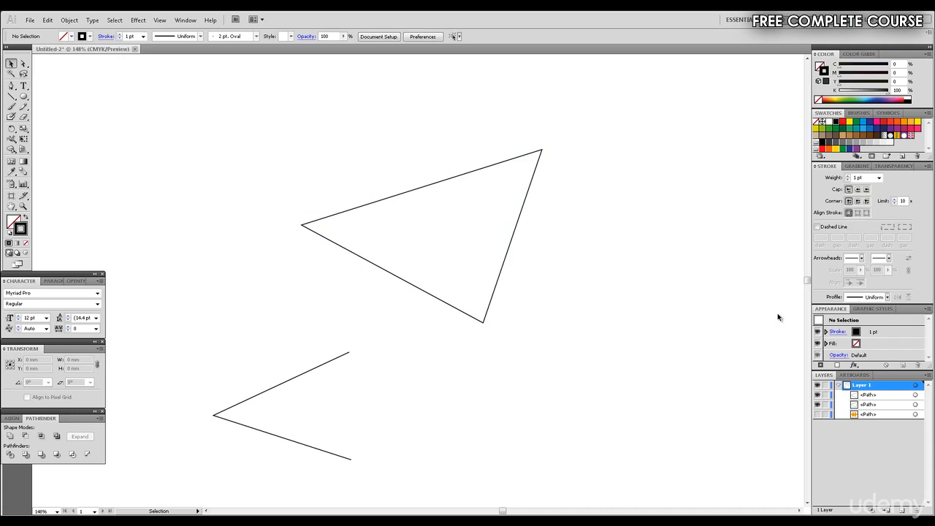
Turn Smart Guides off and back on
click(160, 20)
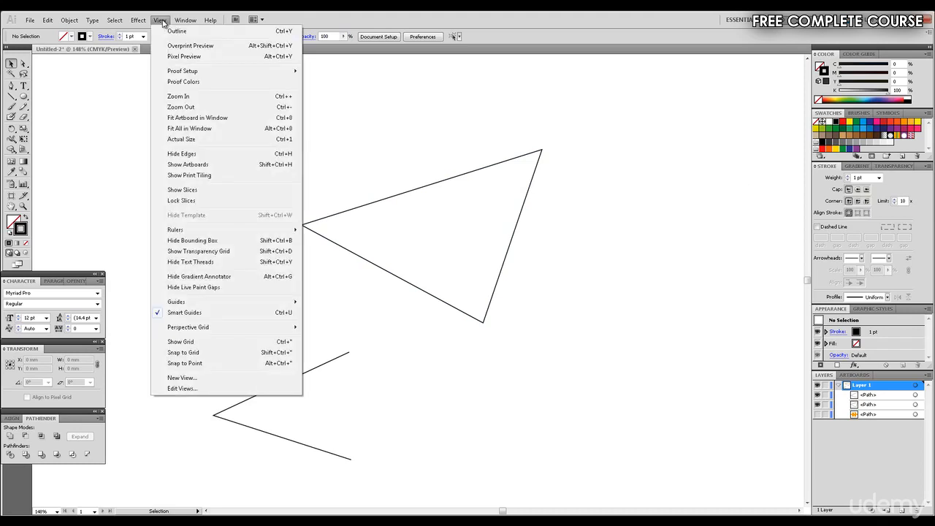
click(231, 314)
click(157, 20)
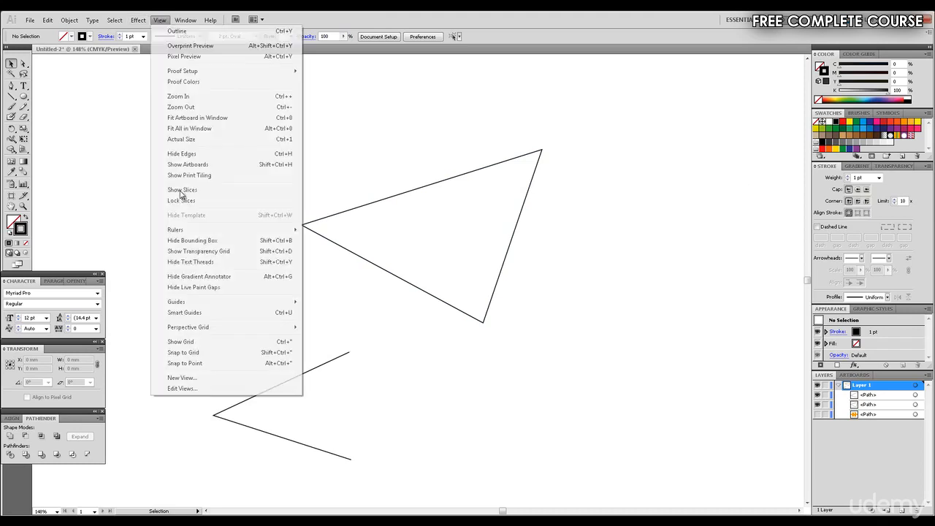
click(224, 312)
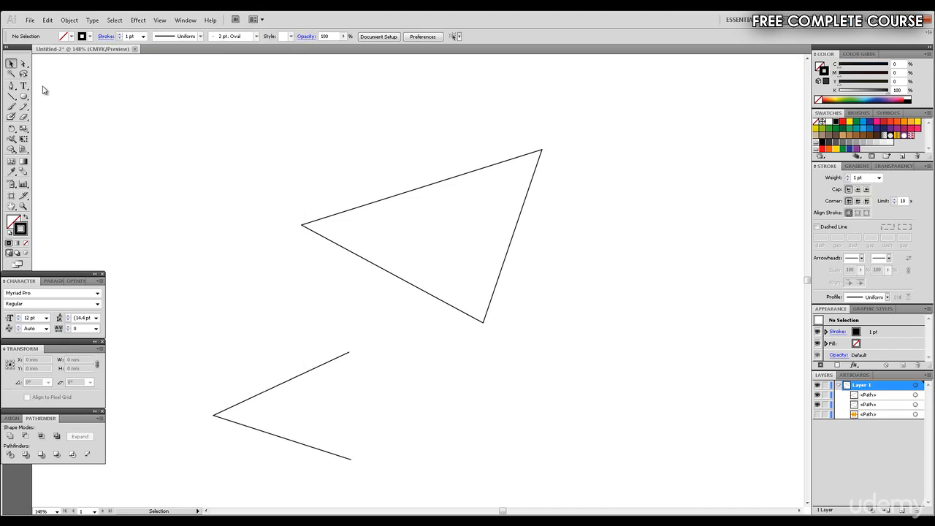
With the Pen tool, draw a closed triangle with a horizontal base, its apex at about (263, 59) mm and left corner at about (224, 98) mm
click(12, 85)
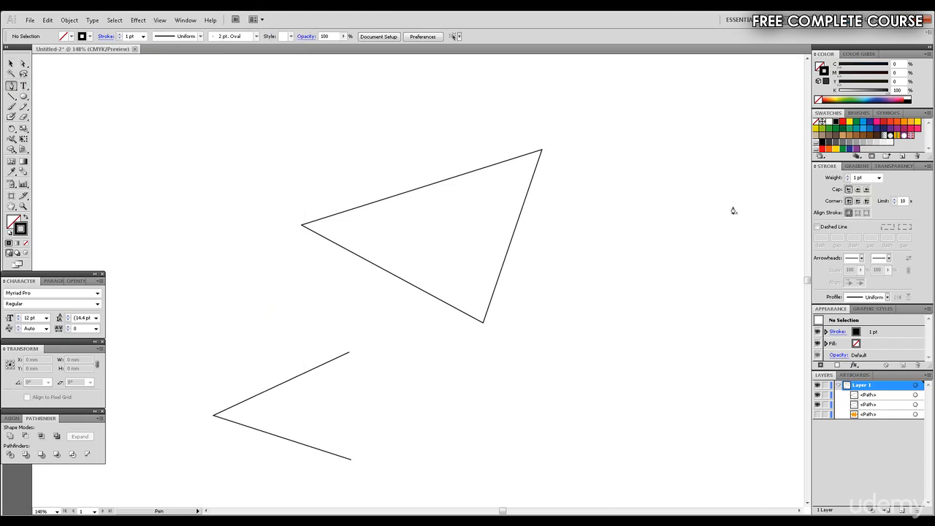
click(652, 186)
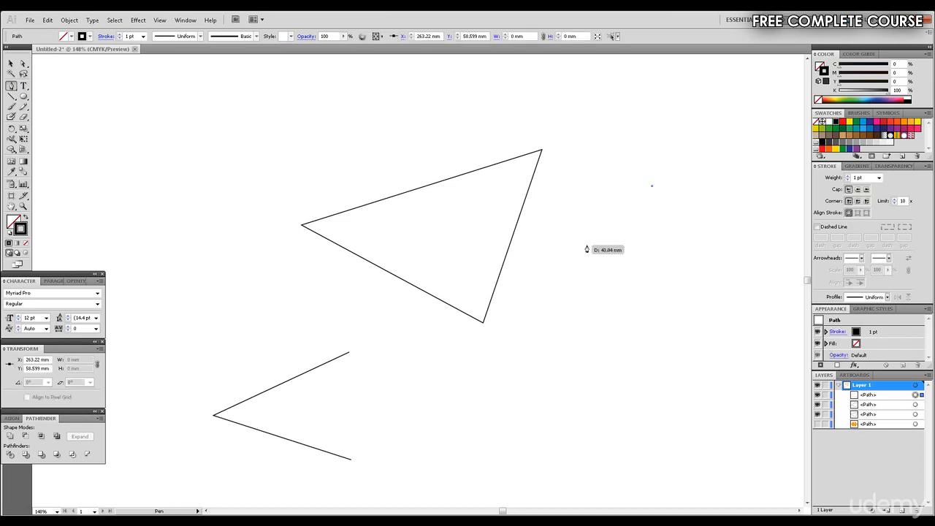
click(567, 267)
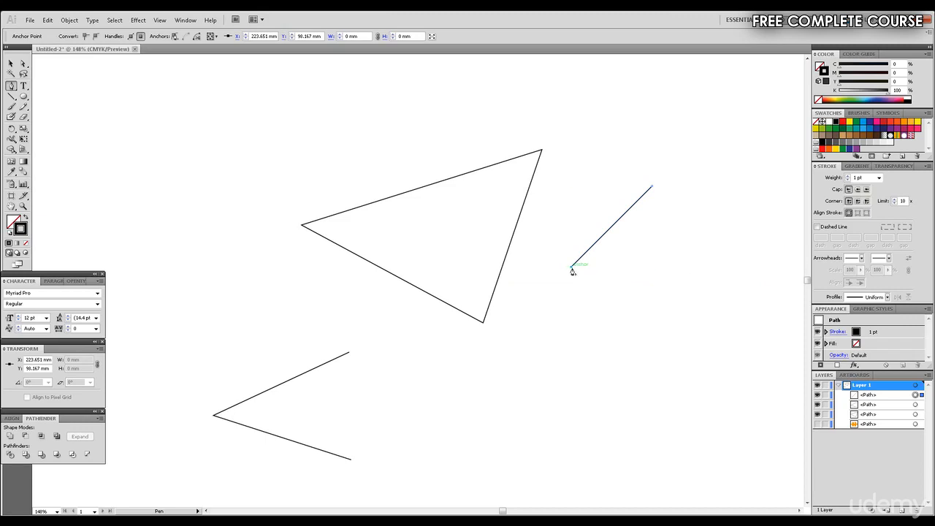
click(730, 267)
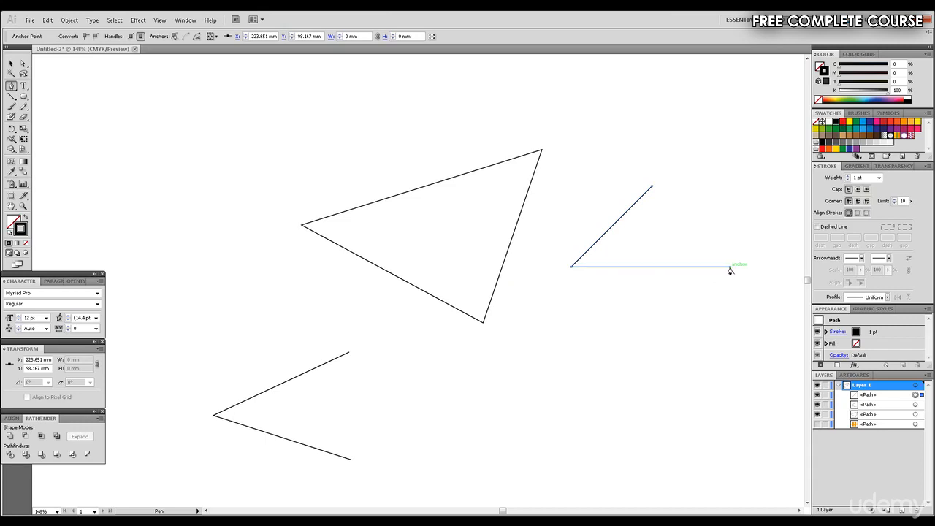
click(652, 187)
ctrl+click(693, 379)
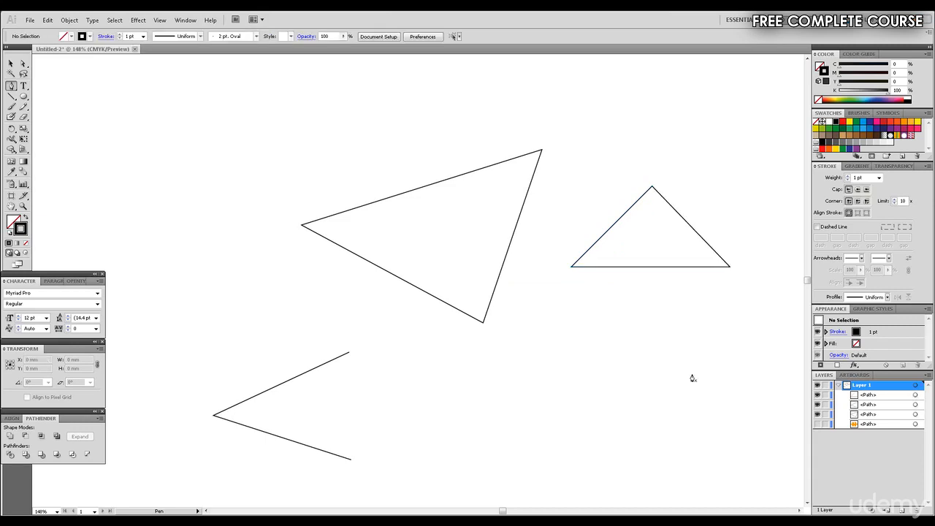
Draw a closed, downward-pointing pentagon about 55 mm wide and 49 mm tall above and left of the first triangle, and deselect it
click(119, 126)
click(178, 177)
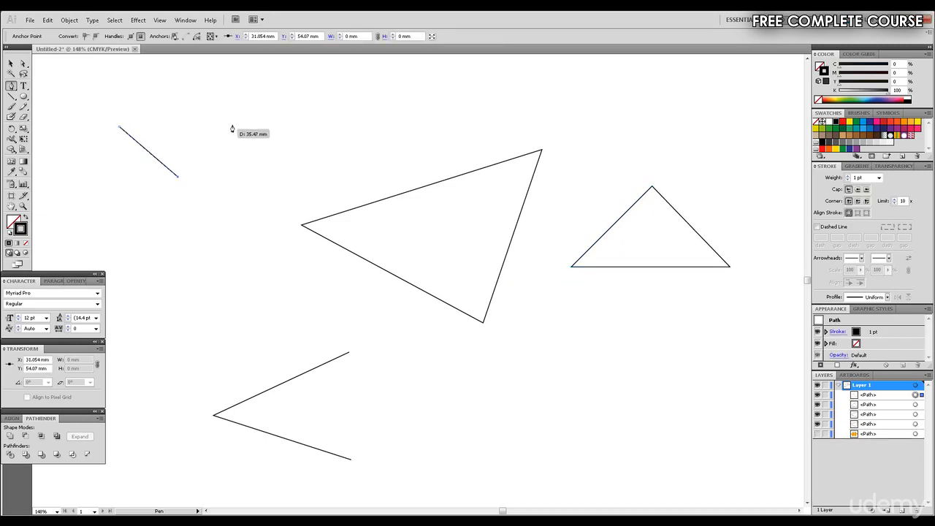
click(233, 127)
click(233, 77)
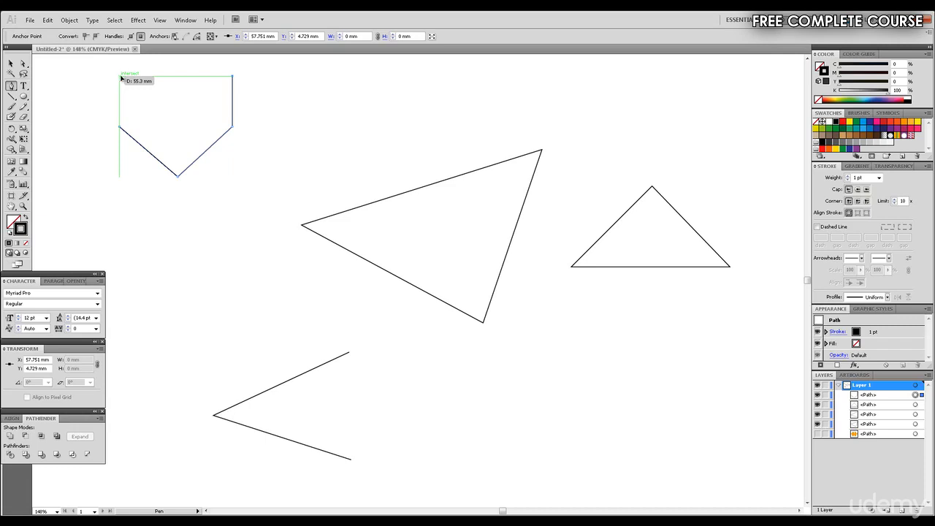
click(120, 76)
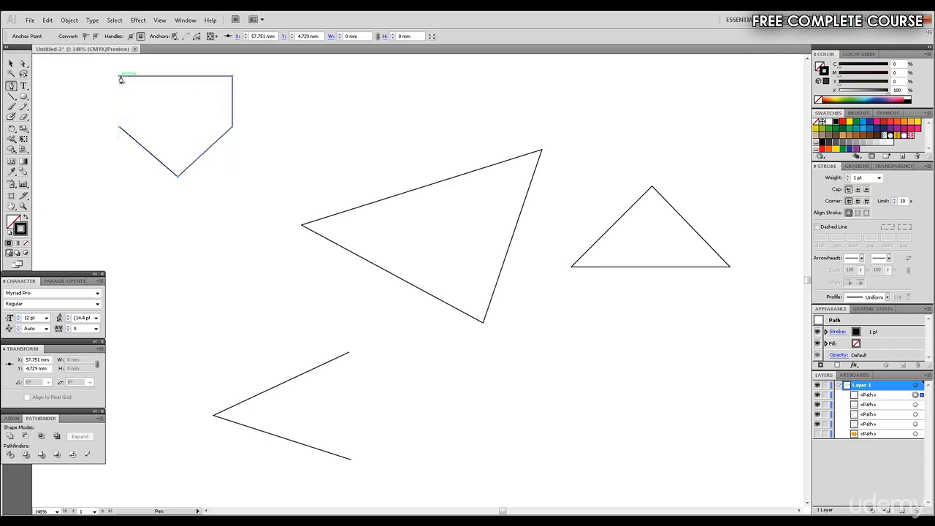
click(119, 128)
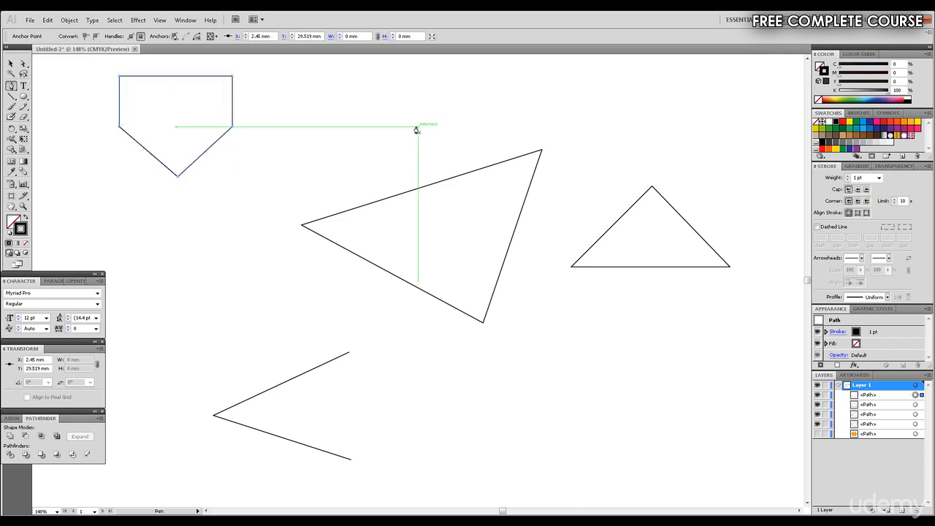
key(v)
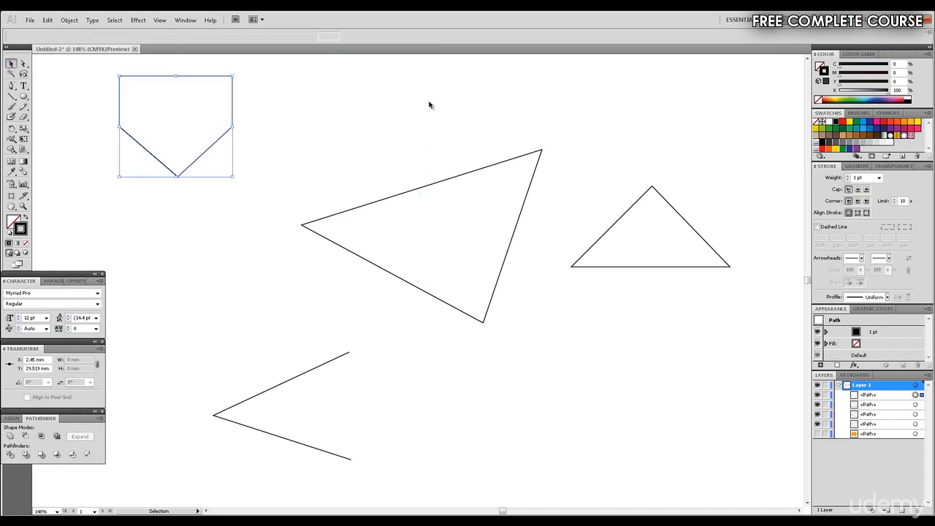
click(428, 104)
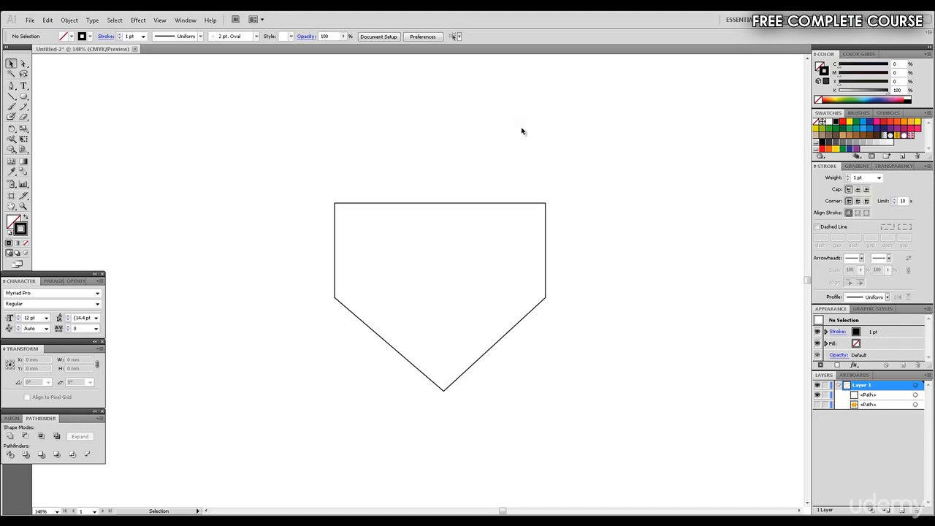
Reshape the pentagon with the Direct Selection tool by moving its top edge up, the lower-right edge outward and the lower-left edge outward
click(22, 65)
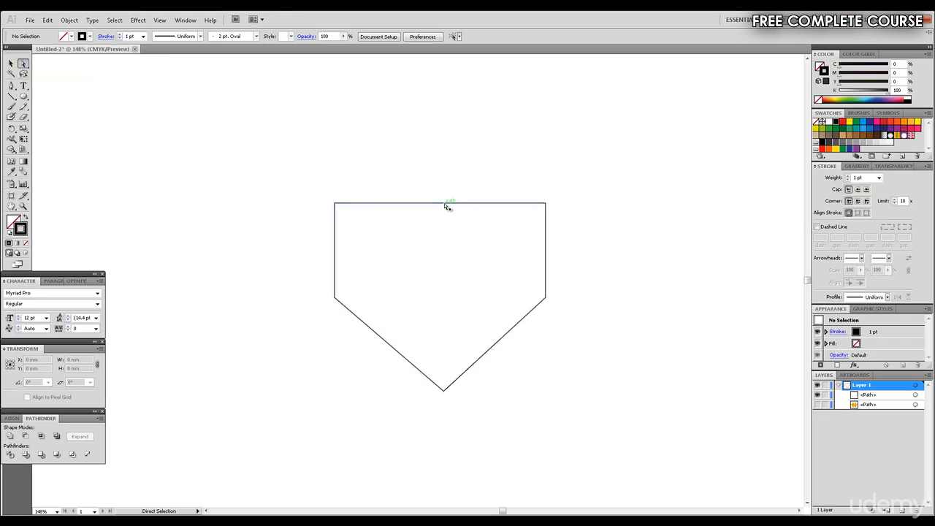
drag(445, 206, 444, 205)
drag(444, 206, 438, 178)
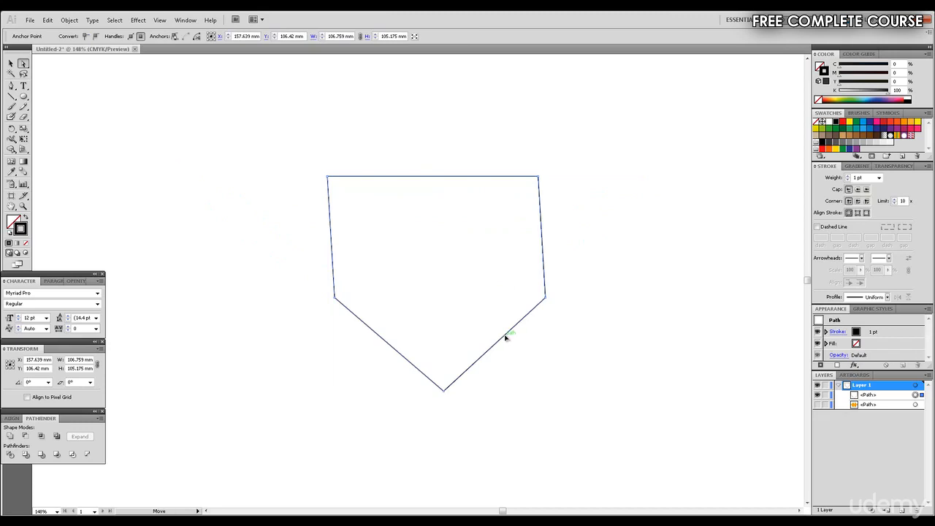
drag(505, 337, 690, 388)
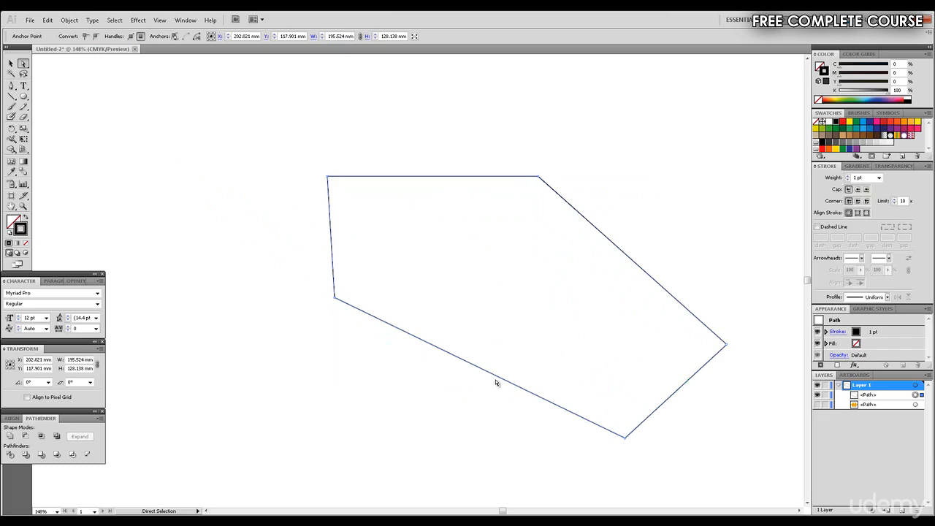
drag(497, 379, 242, 320)
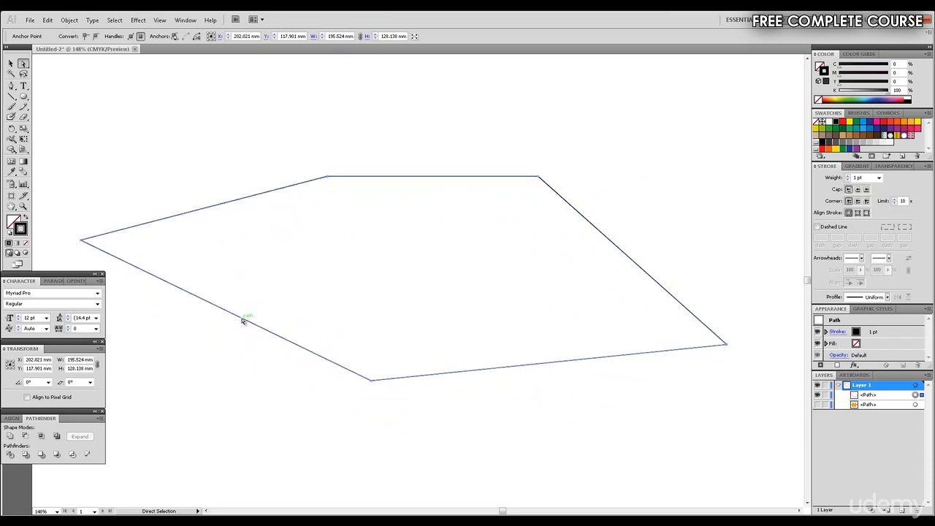
click(359, 153)
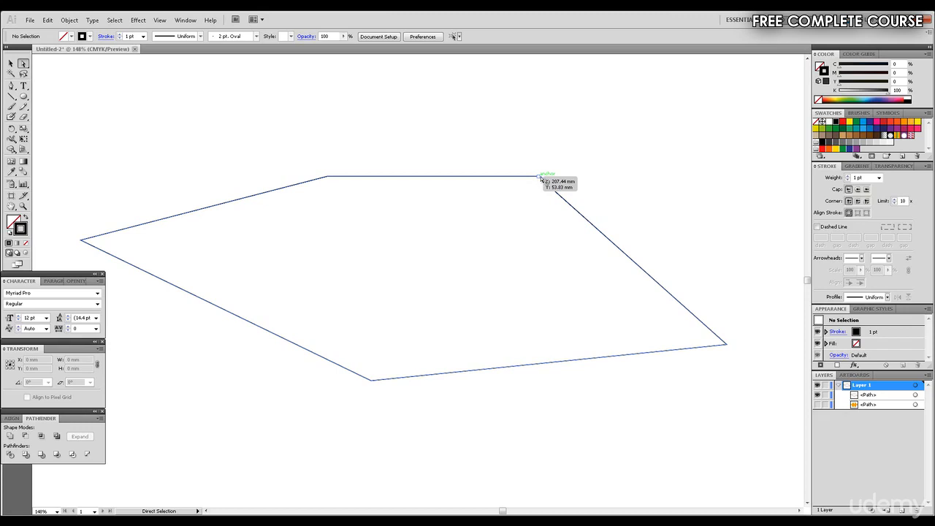
Move the pentagon's top-right anchor point to about (131, 143) mm, pull its far-left anchor point inward, and deselect the shape
drag(539, 178, 382, 357)
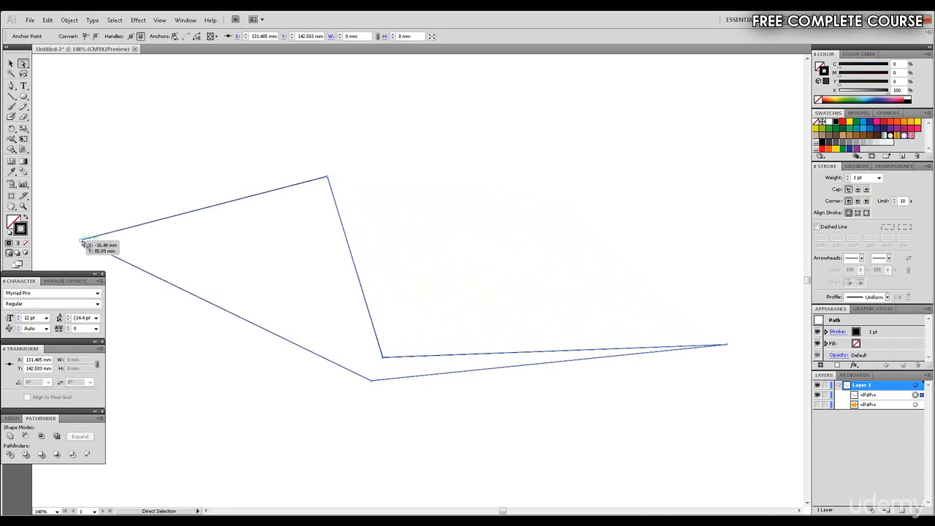
drag(83, 243, 358, 315)
click(659, 134)
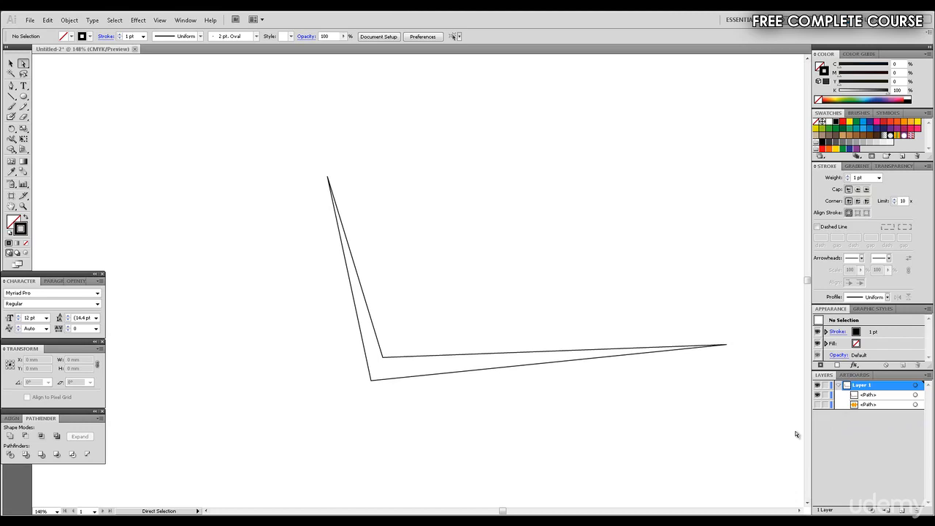
Undo all the edge and anchor point moves made on the pentagon
key(ctrl+z)
key(ctrl+z)
key(ctrl+z)
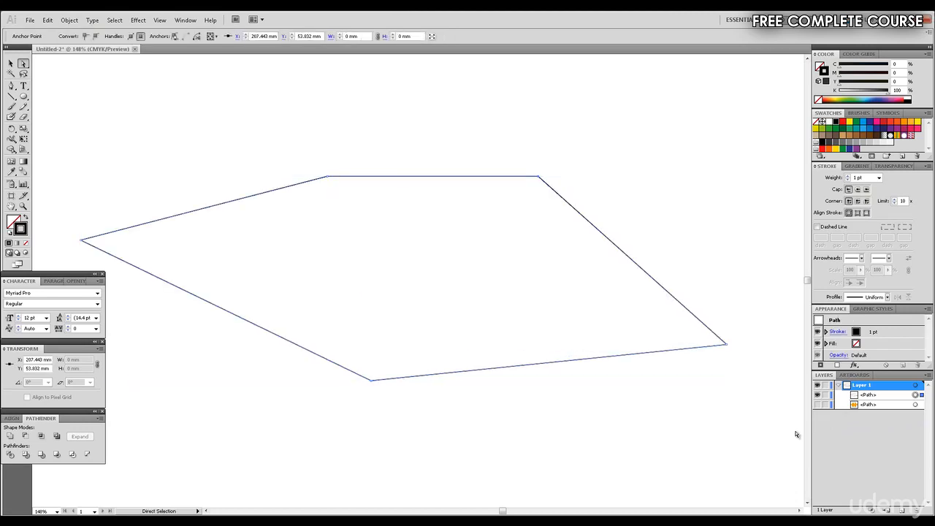
key(ctrl+z)
key(ctrl+z)
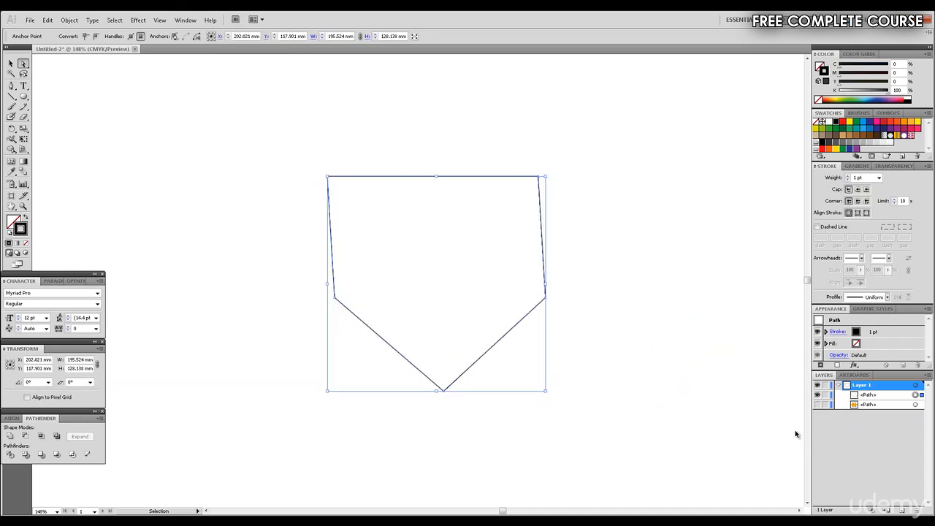
key(ctrl+z)
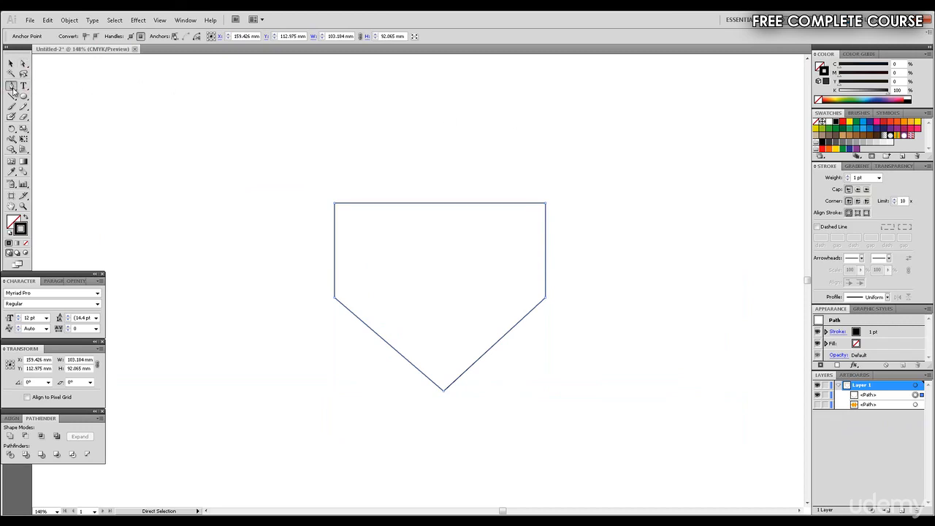
Add an anchor point near the middle of the pentagon's top edge, at about (160, 67) mm, and select it with the Direct Selection tool
click(12, 89)
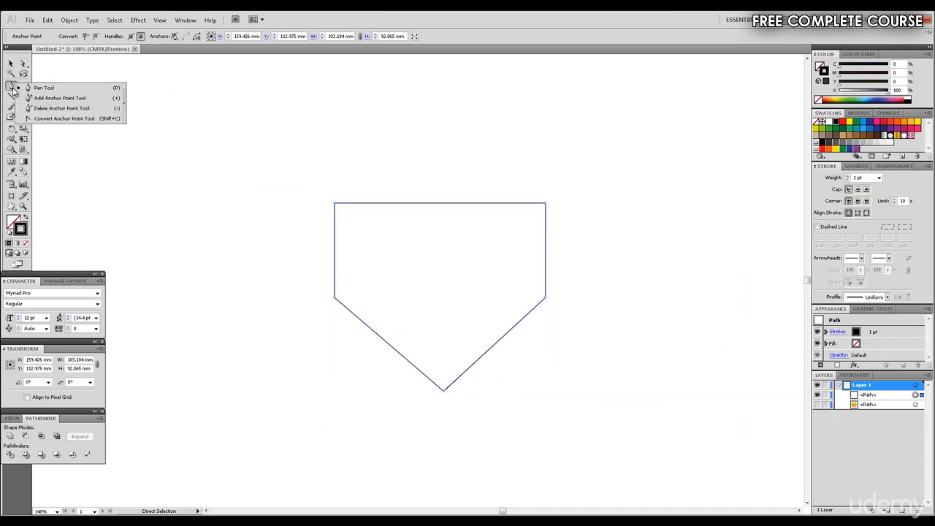
click(102, 102)
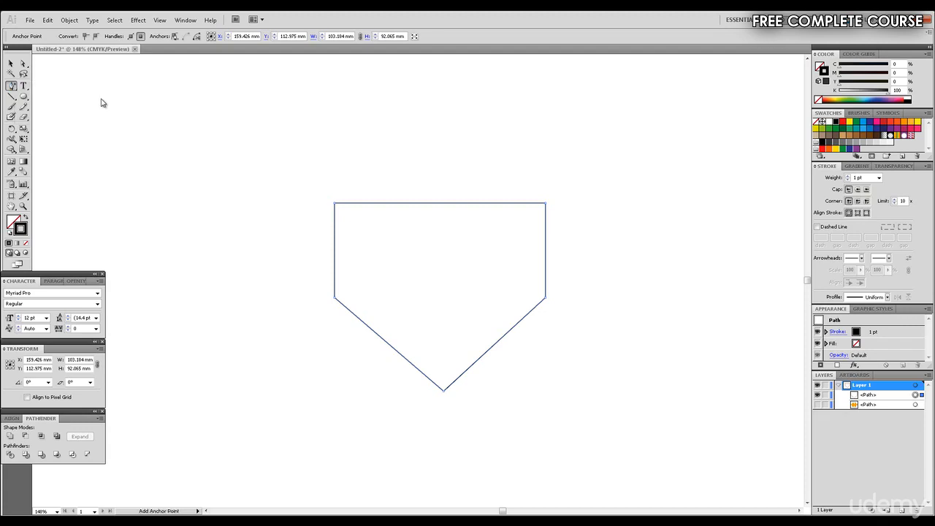
click(441, 207)
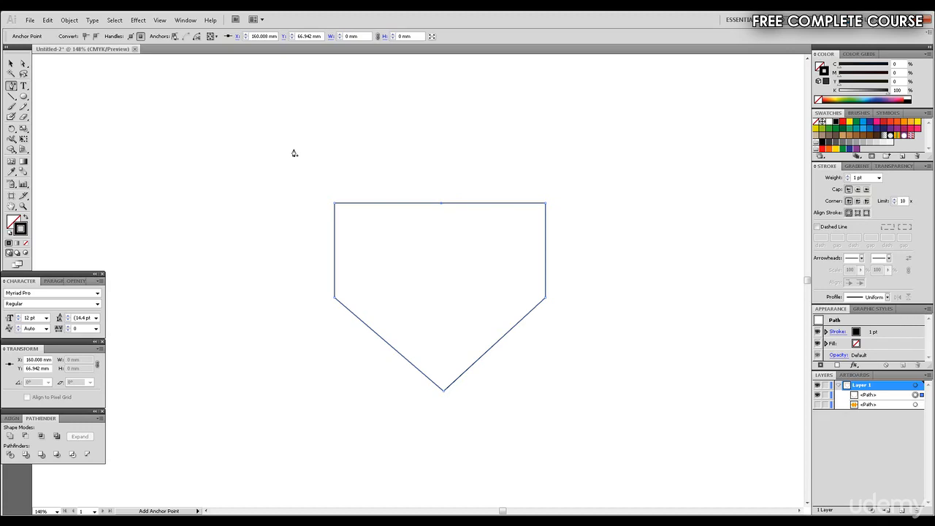
click(24, 64)
click(442, 204)
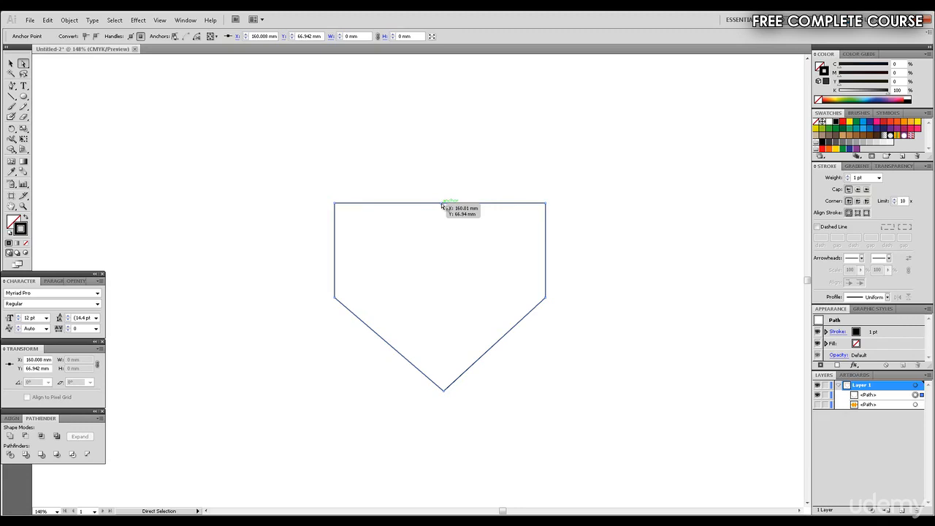
Move the pentagon's added top-edge anchor point straight up to about (160, 15) mm to form a hexagon, and deselect the shape
drag(442, 205, 441, 104)
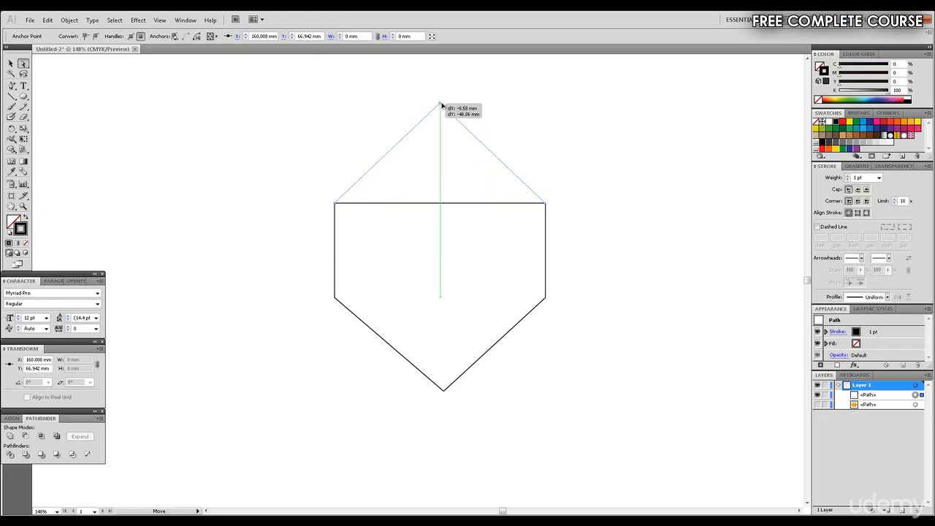
mouse_move(441, 105)
mouse_down()
mouse_move(442, 92)
mouse_move(441, 115)
mouse_move(442, 85)
mouse_move(442, 96)
mouse_up()
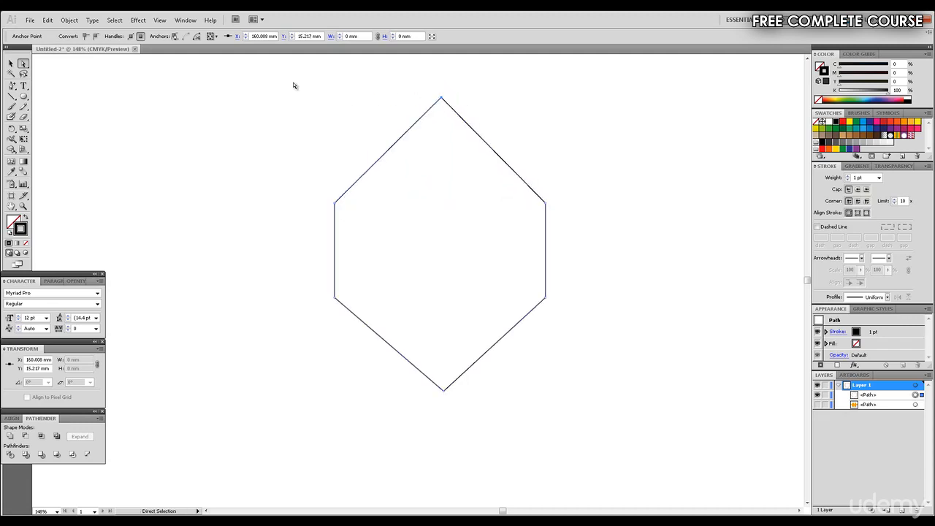
click(16, 64)
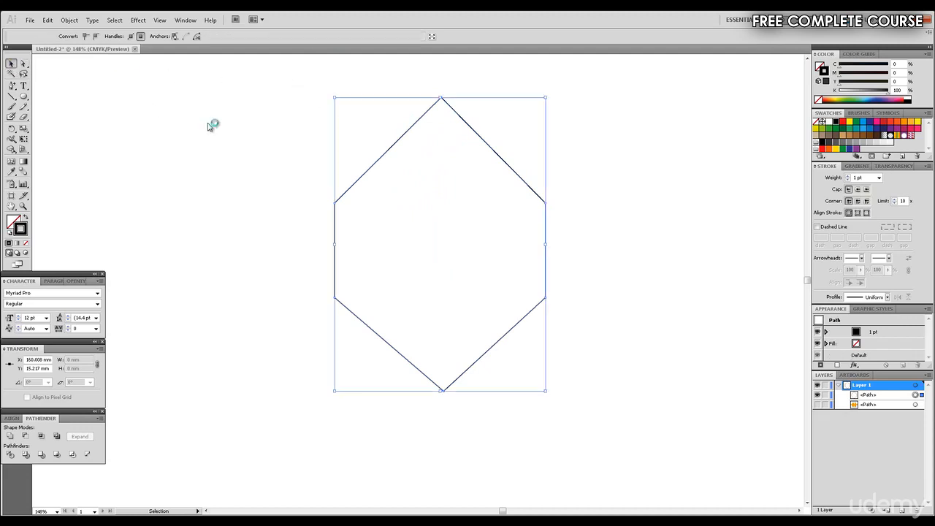
click(208, 127)
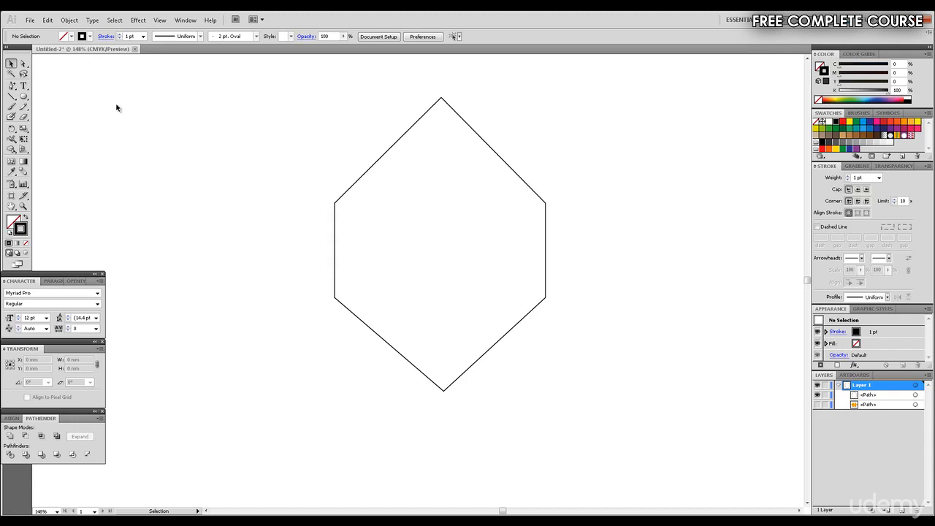
Delete the hexagon's topmost and bottommost anchor points with the Delete Anchor Point tool to reduce the shape to a rectangle
click(13, 87)
drag(13, 89, 79, 111)
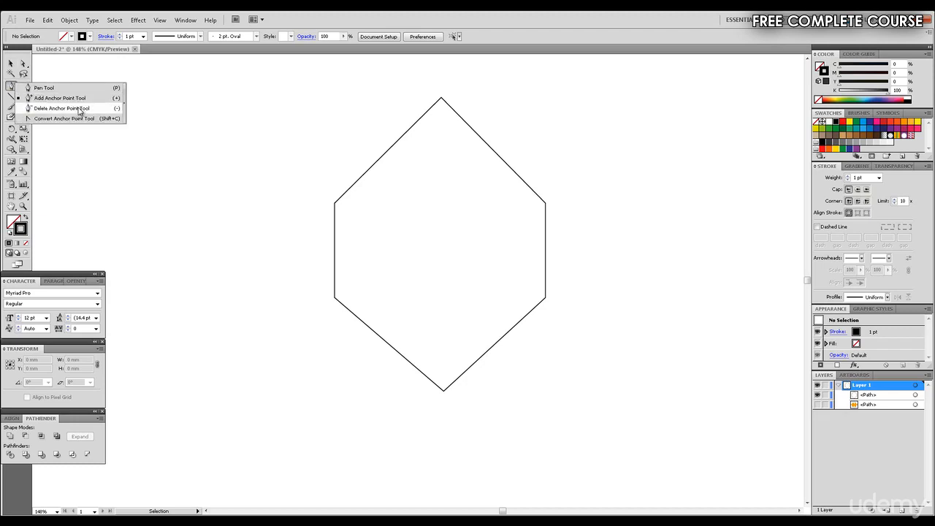
drag(80, 112, 79, 111)
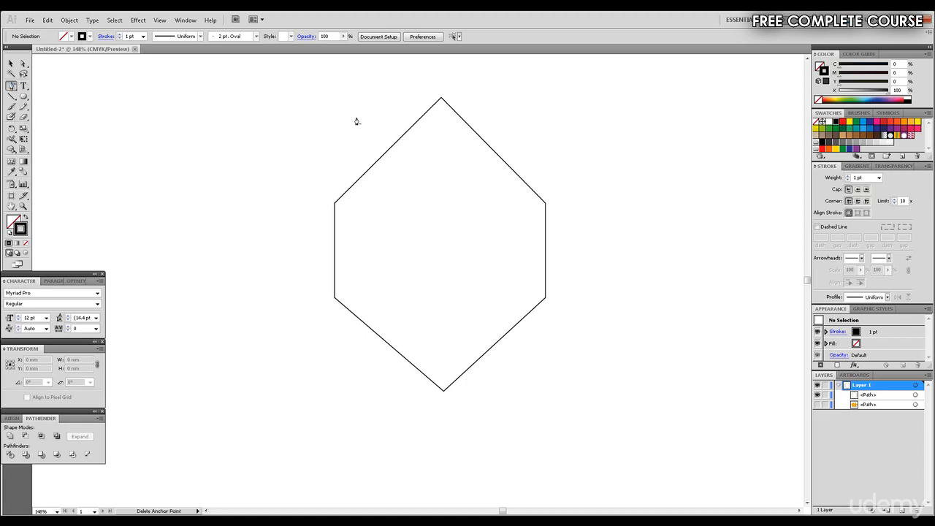
click(442, 101)
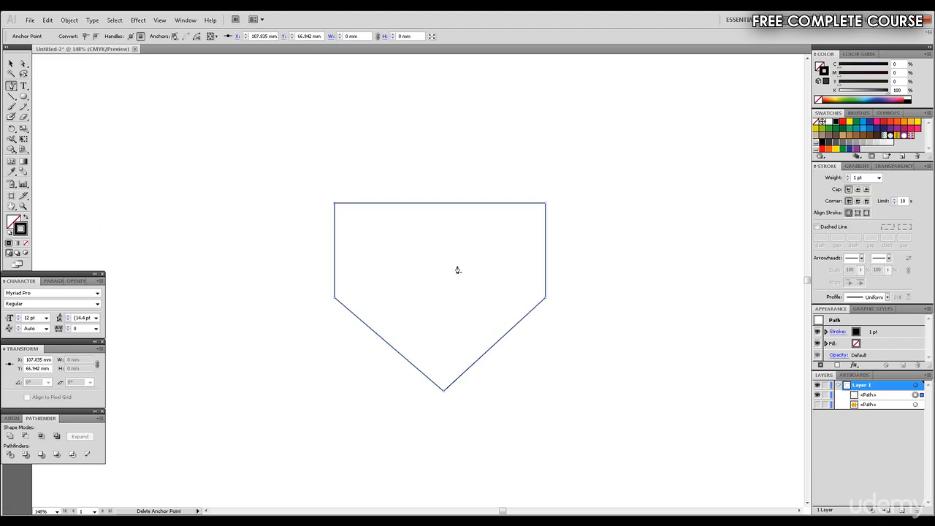
click(443, 393)
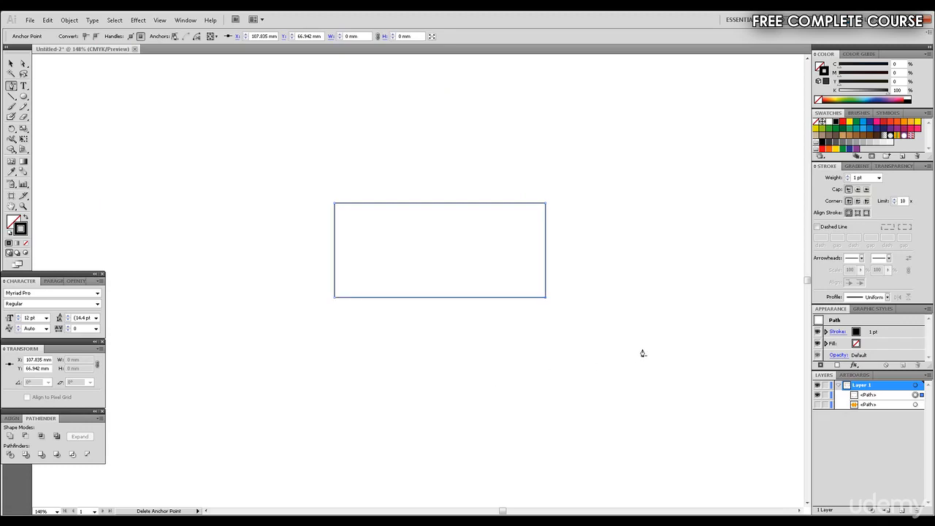